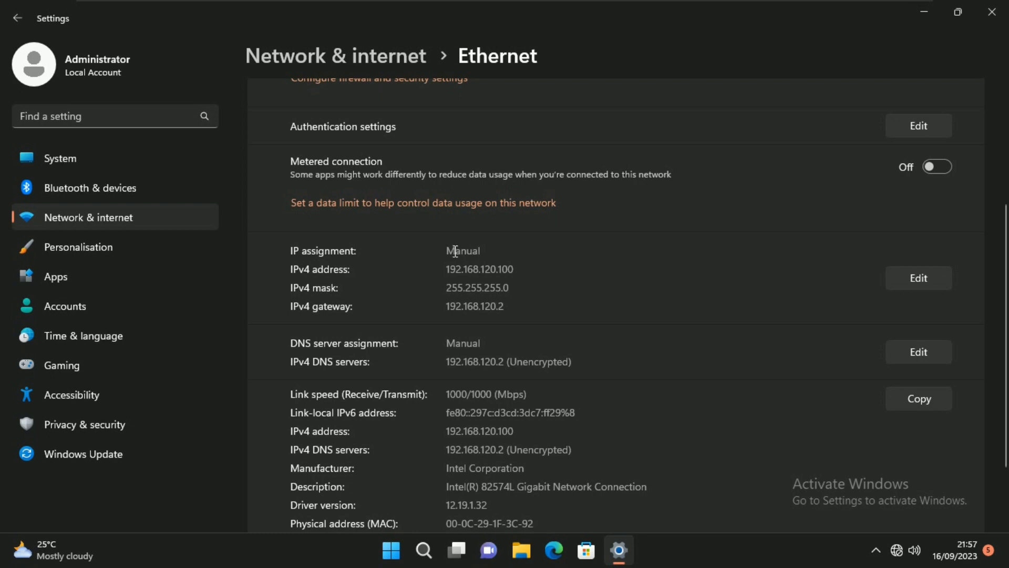
- Check the installed Windows version by running winver, and close the version information
key("super+r")
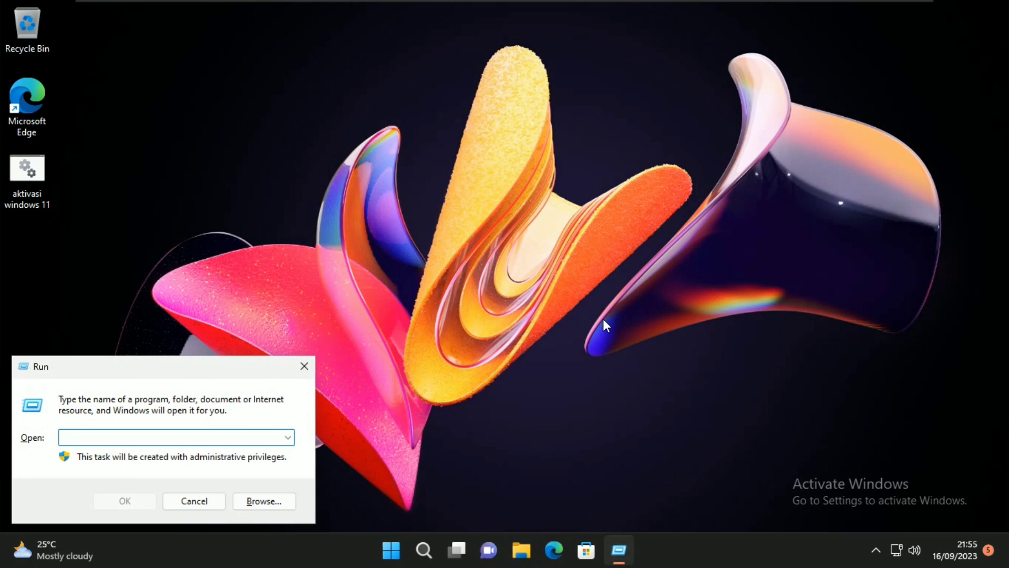
type("winver")
key("Return")
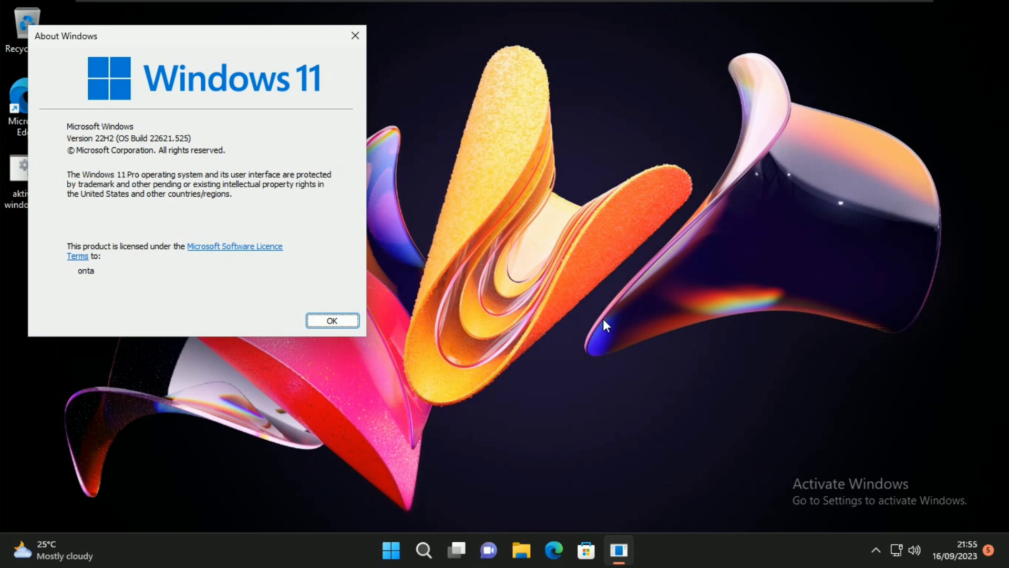
left_click(351, 319)
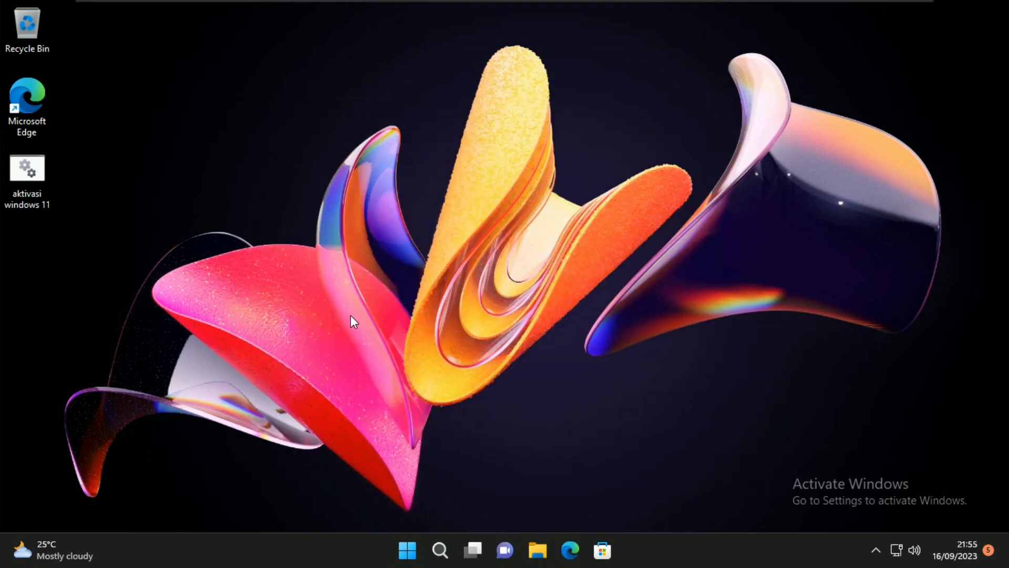
- Open the Ethernet page of the Network & internet settings in Windows Settings
key("super+i")
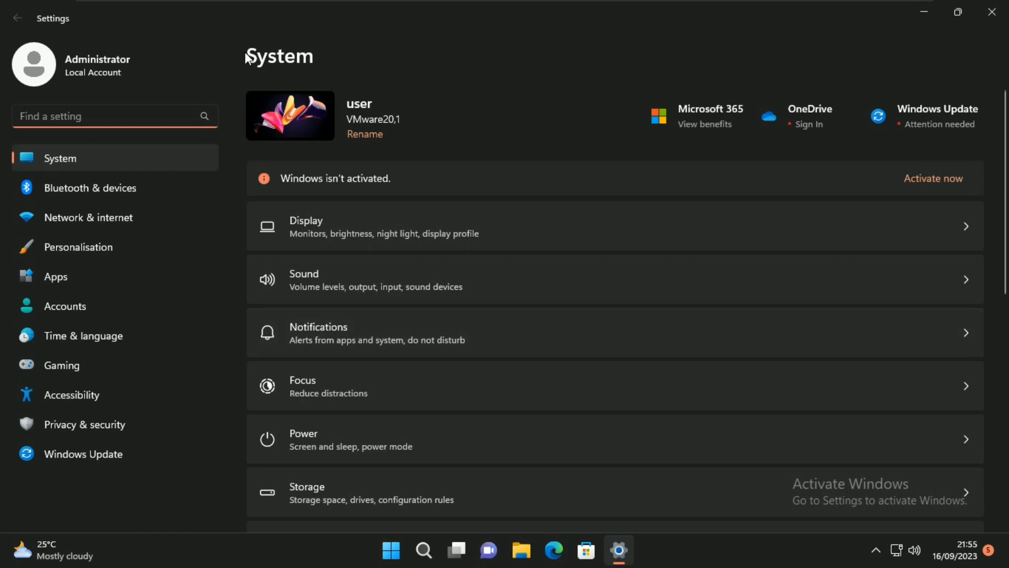
left_click(105, 216)
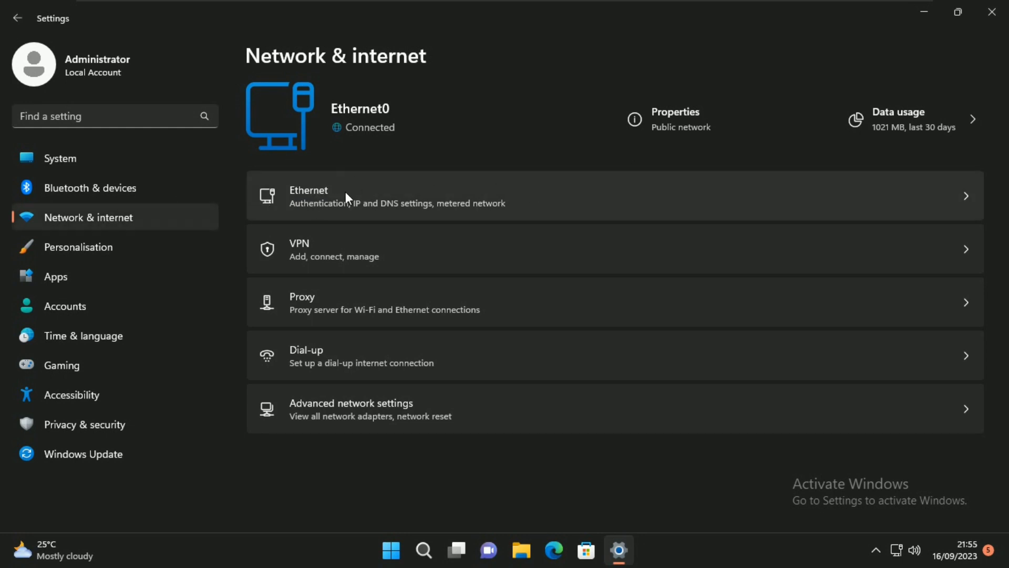
left_click(561, 201)
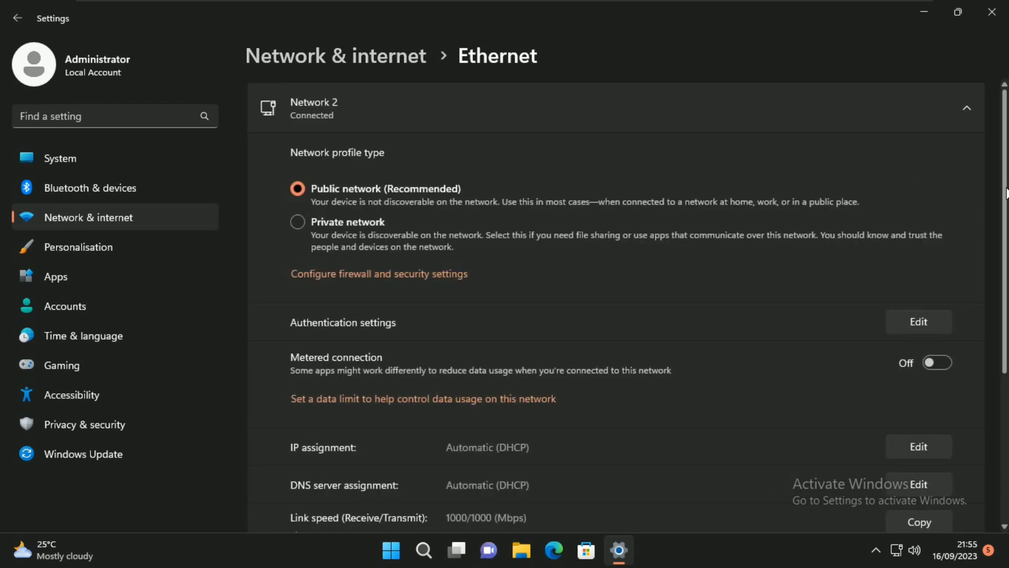
- Edit the Ethernet IP assignment, switching it from automatic to Manual with IPv4 turned on
left_click_drag(1005, 204, 1007, 329)
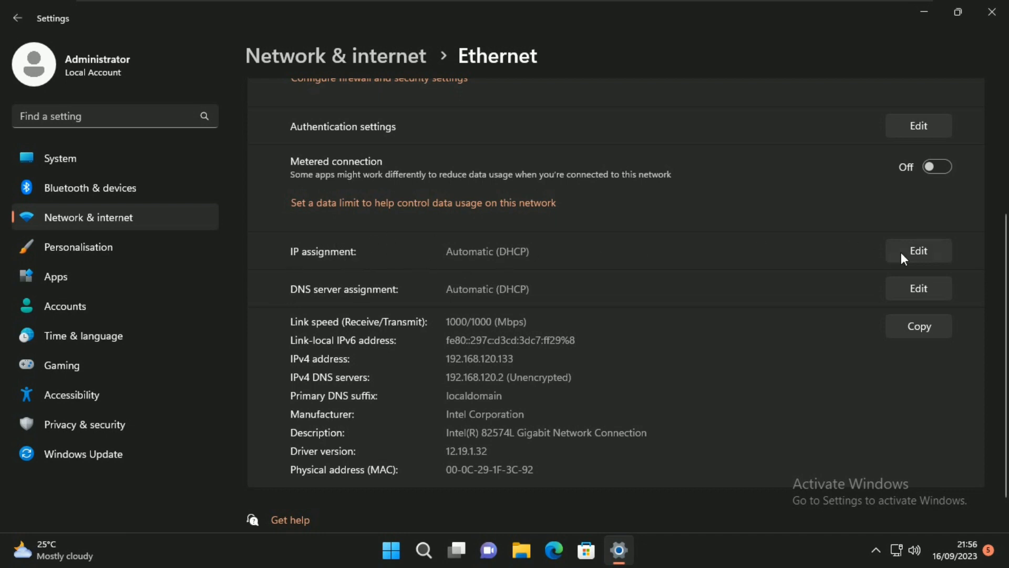
left_click(915, 254)
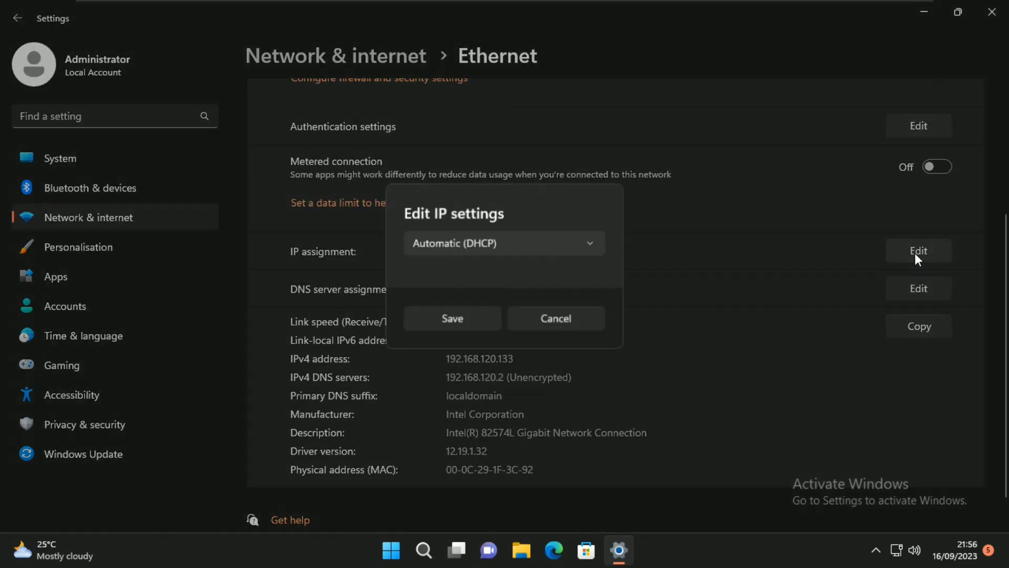
left_click(574, 242)
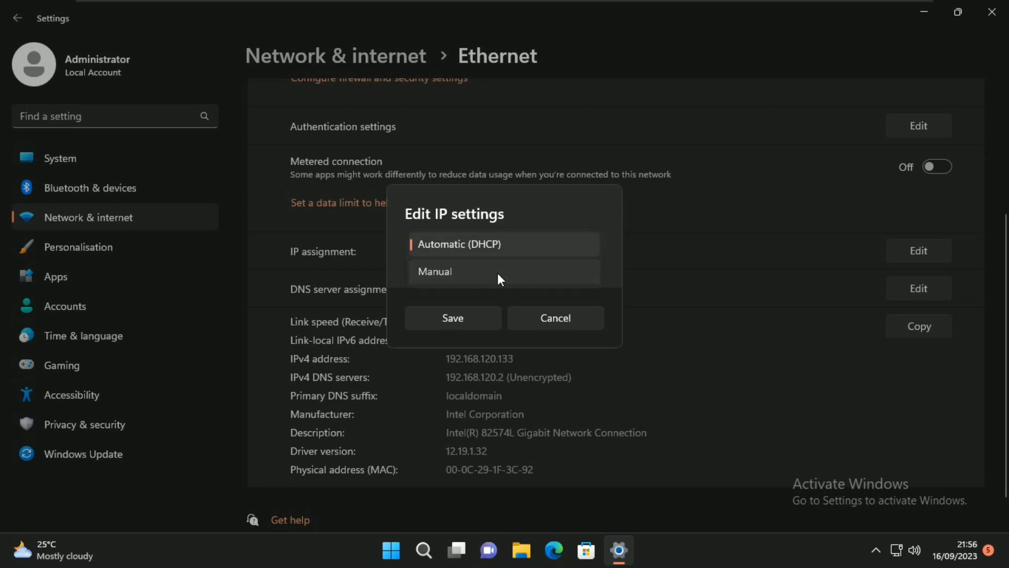
left_click(499, 273)
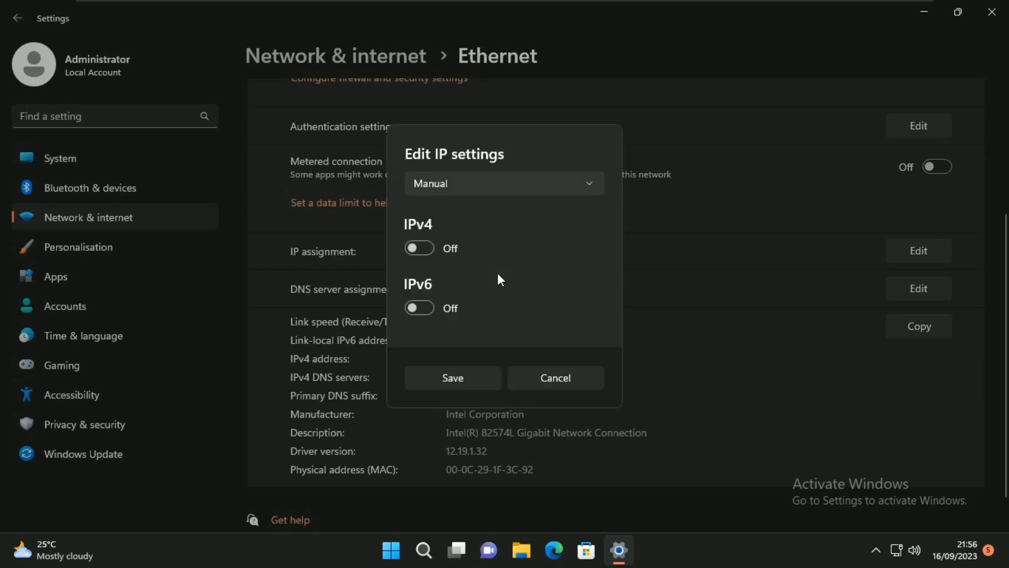
left_click(425, 247)
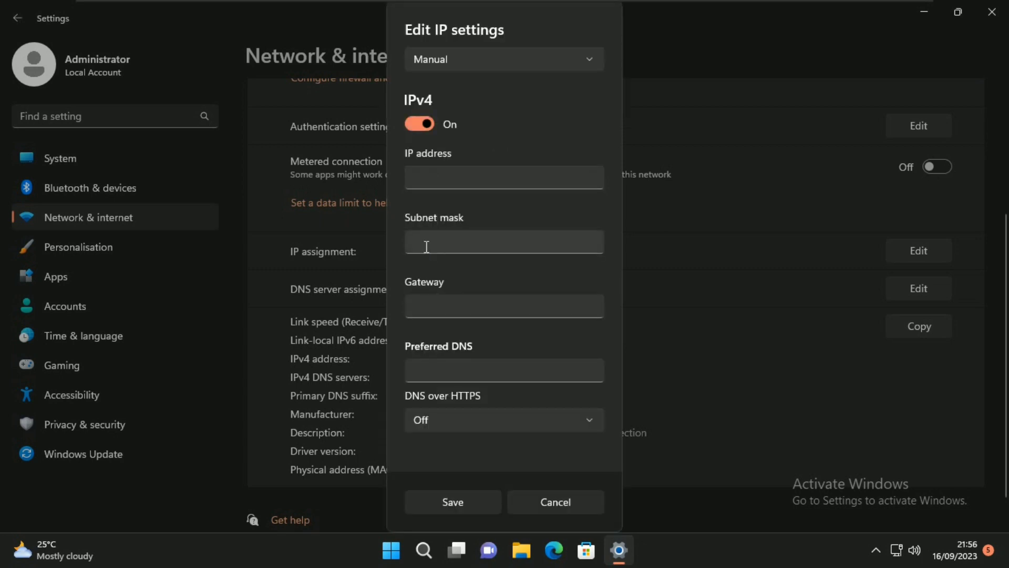
- Set the IPv4 address to 192.168.120.100 and the subnet mask to 255.255.255.0
left_click(429, 178)
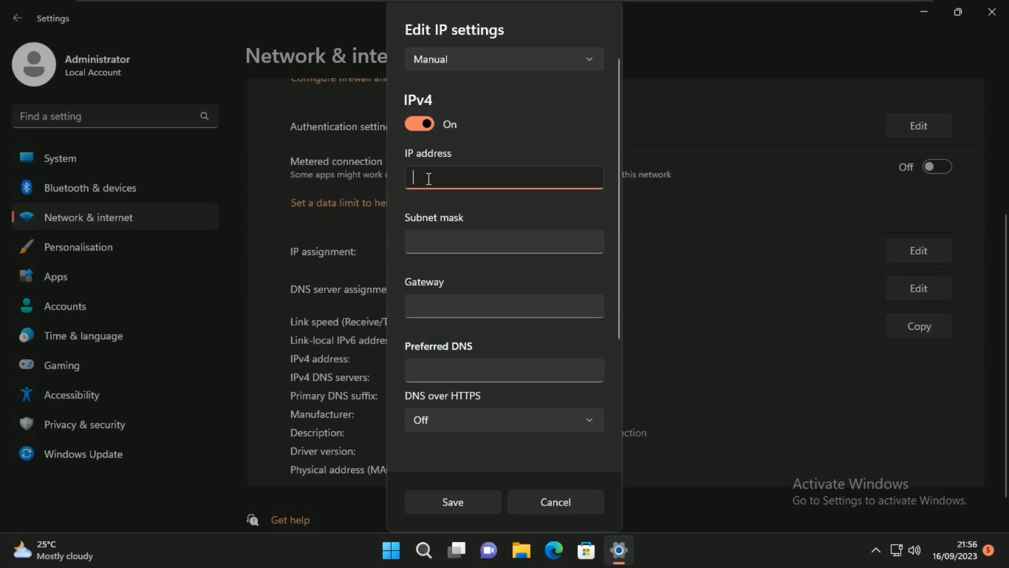
type("19")
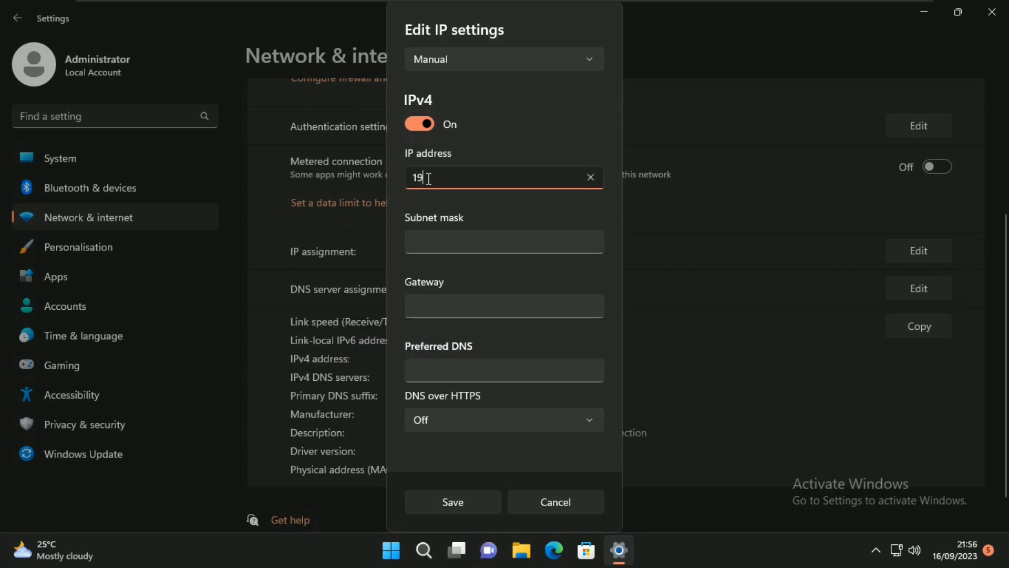
type("2.168.120.100")
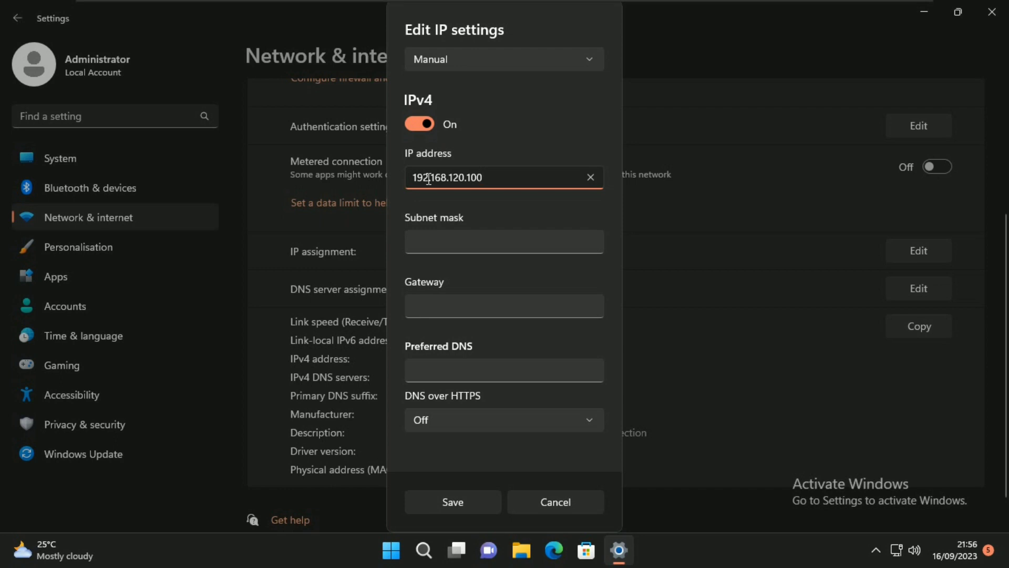
key("Tab")
type("2")
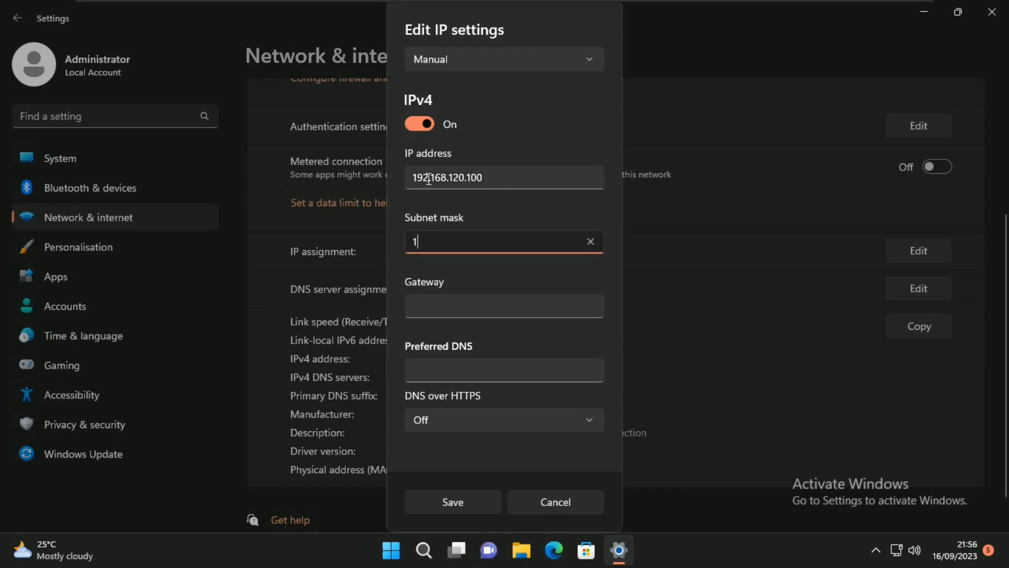
key("BackSpace")
type("255.255.255.0")
- Set the gateway and the preferred DNS to 192.168.120.2 and save the IP settings
key("Tab")
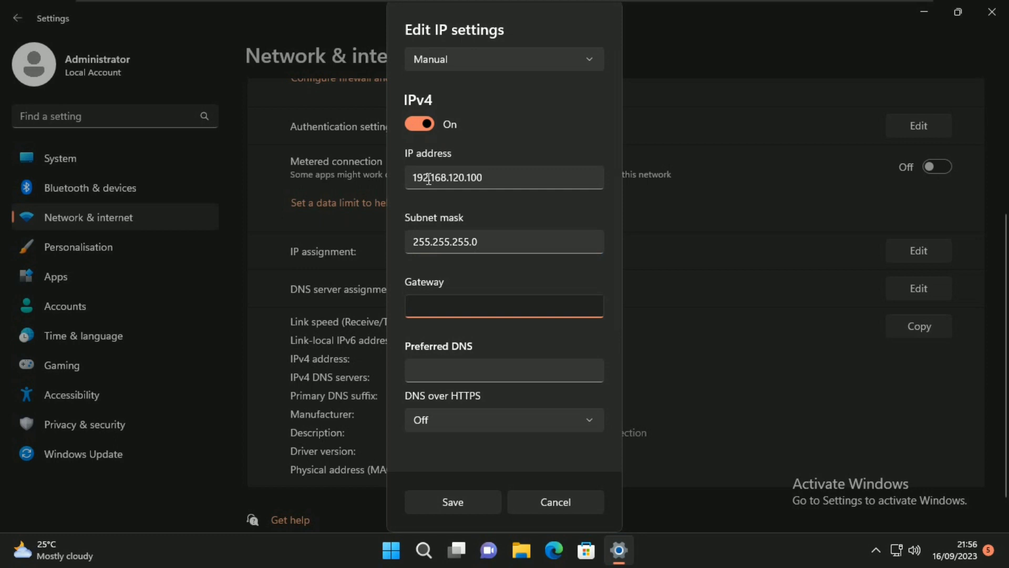
type("192.168.1")
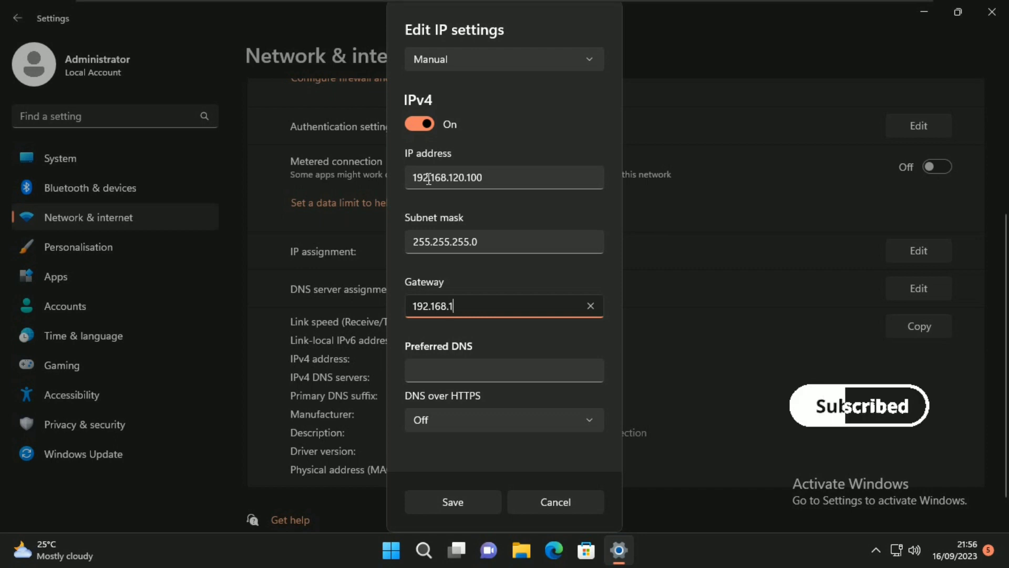
type("20.2")
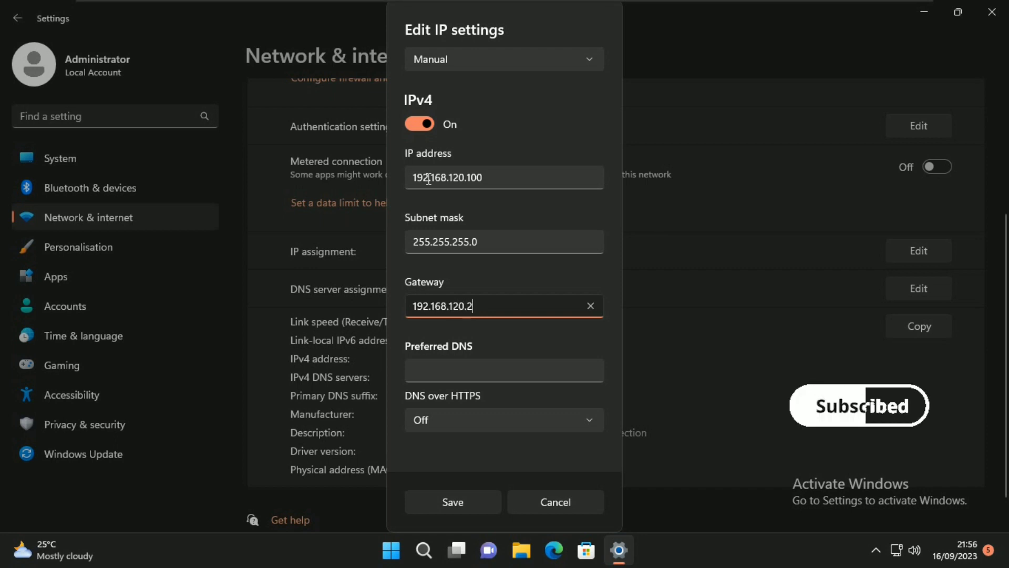
key("Tab")
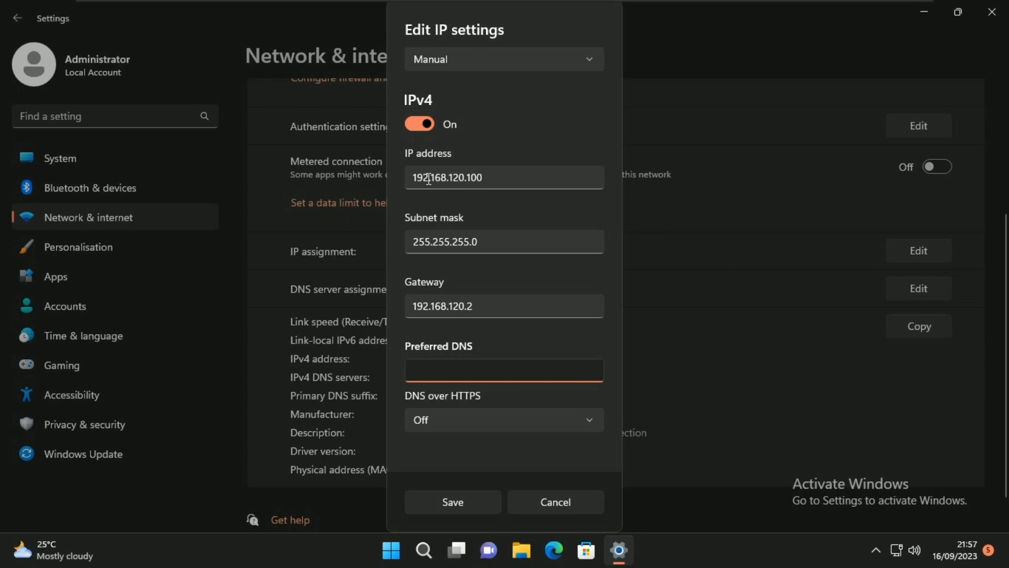
type("192.168.120.2")
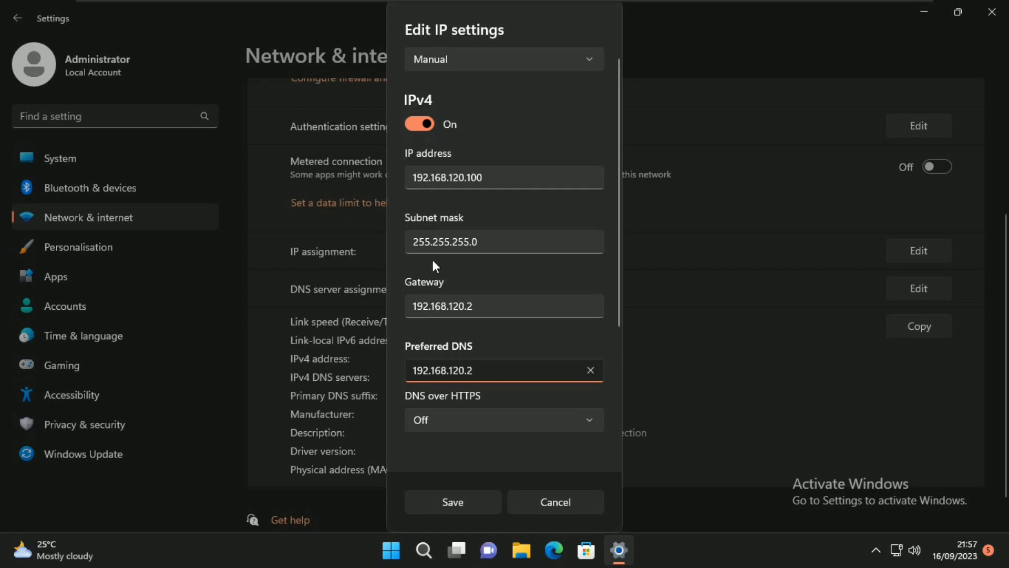
left_click(450, 504)
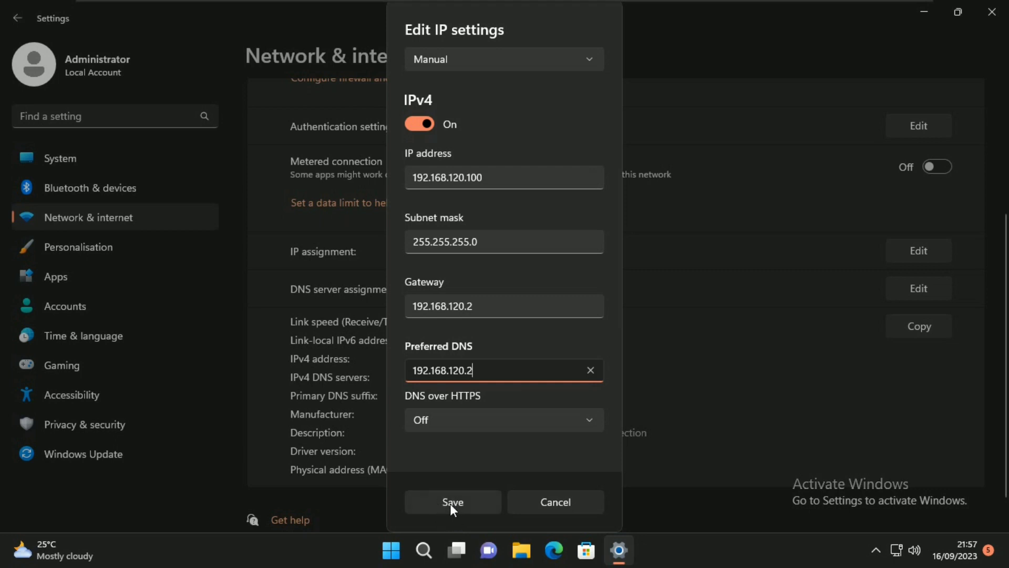
left_click(450, 504)
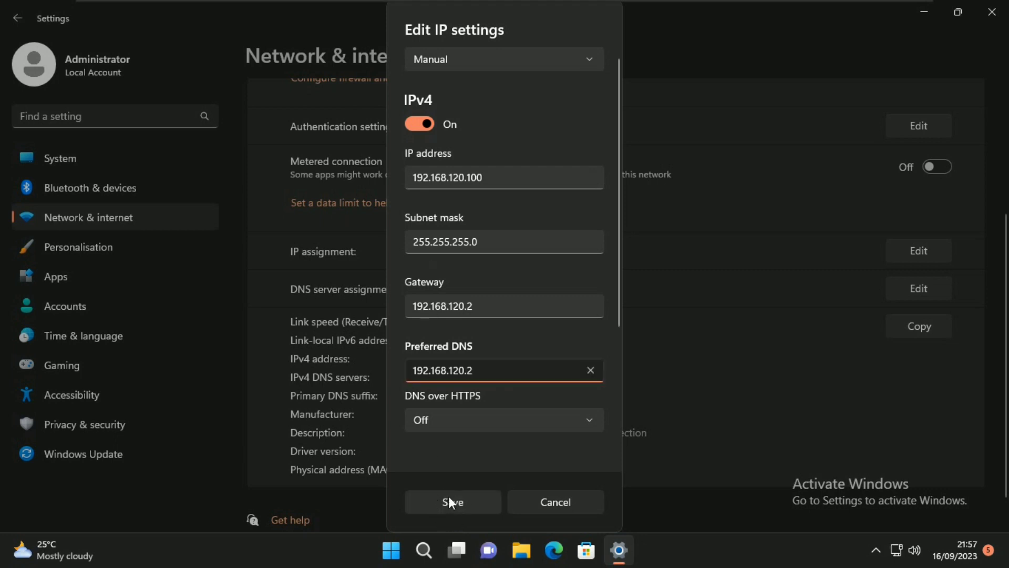
left_click(450, 503)
left_click(450, 504)
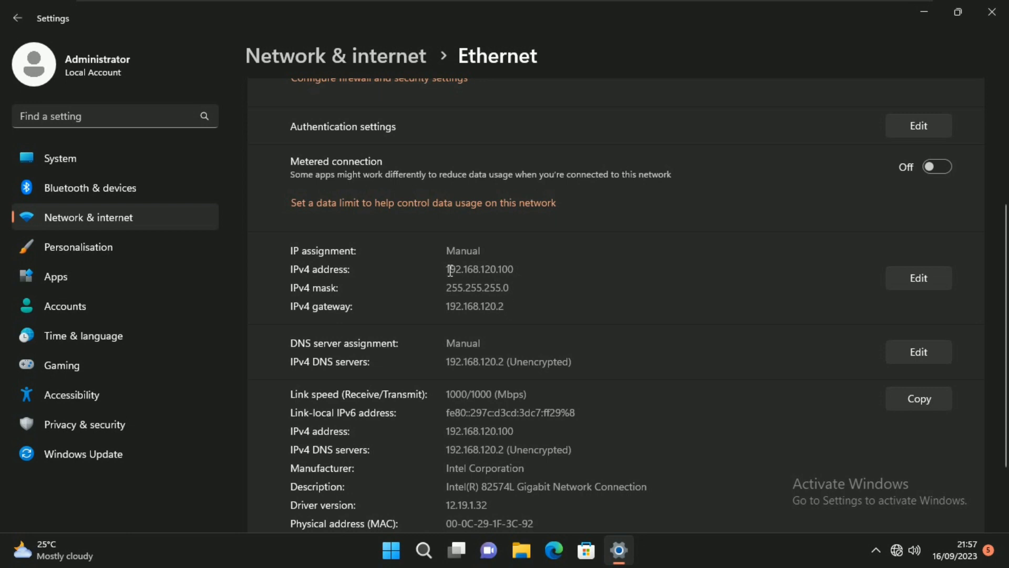
- Review the manually assigned IPv4 address, mask and gateway, and minimize the Settings window
left_click_drag(450, 270, 505, 309)
left_click(491, 309)
left_click(927, 12)
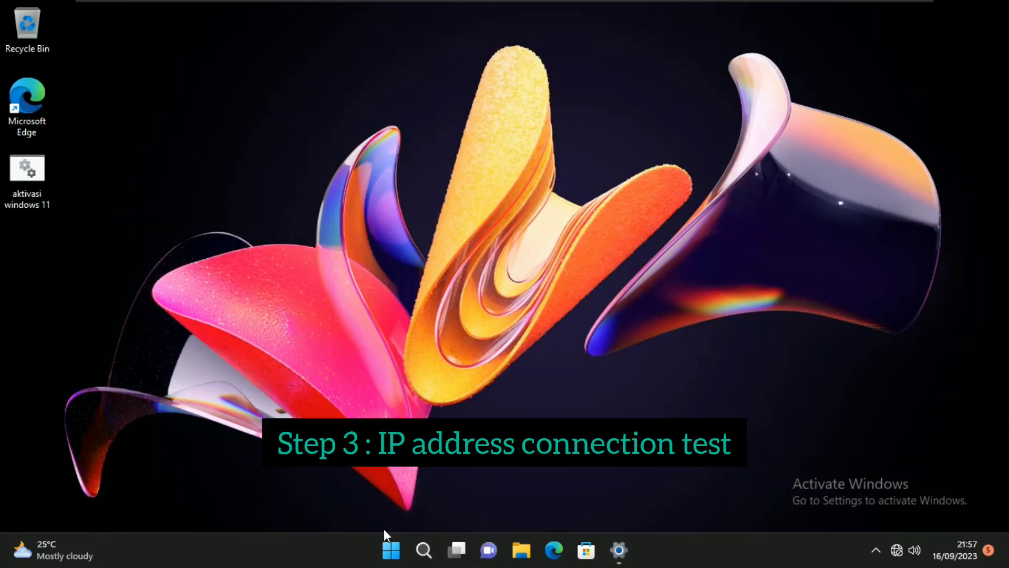
- Open Command Prompt and test the internet connection by running ping google.com
left_click(391, 550)
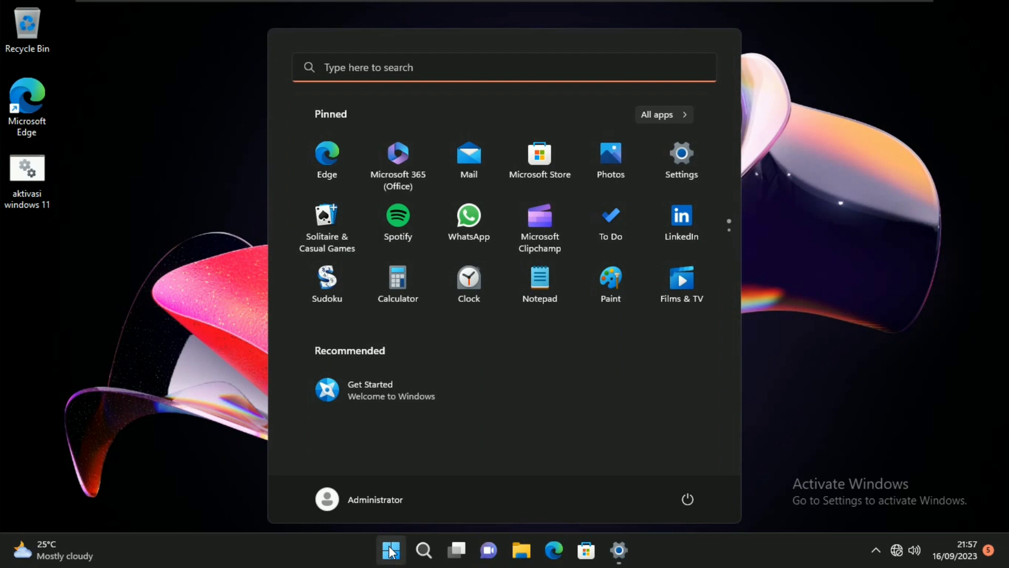
type("cmd")
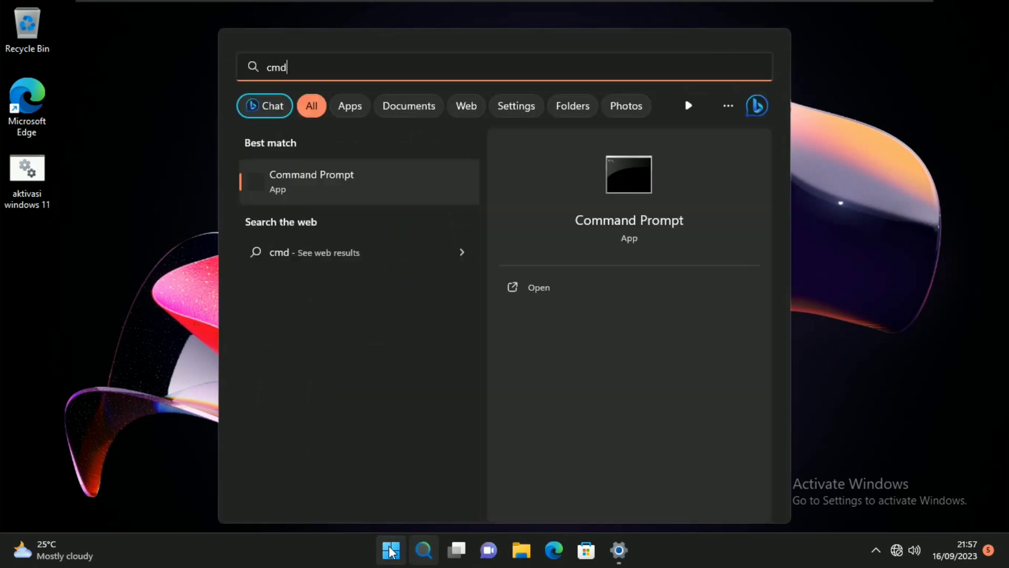
left_click(630, 226)
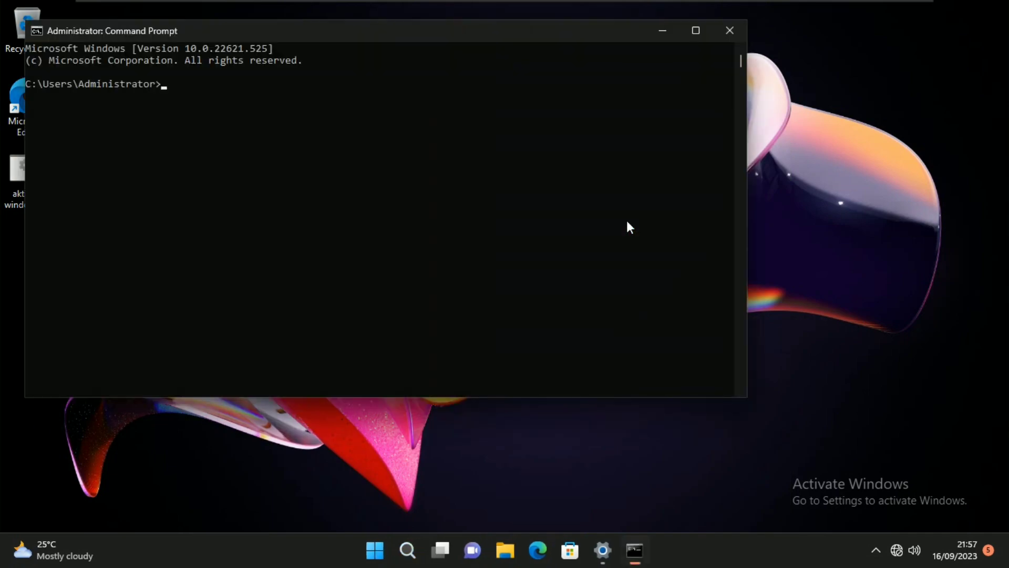
left_click_drag(568, 35, 663, 65)
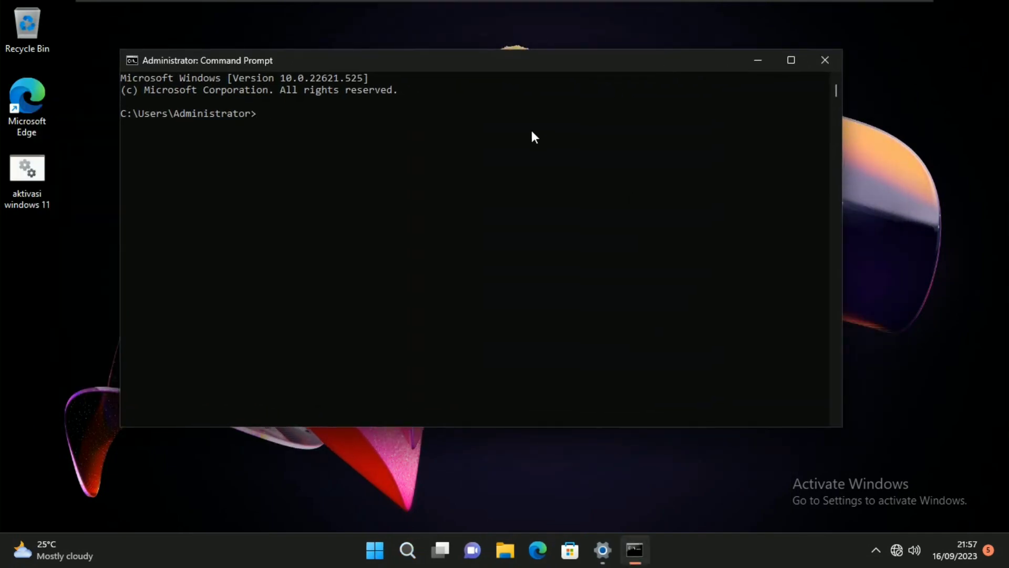
type("ping google.com")
key("Return")
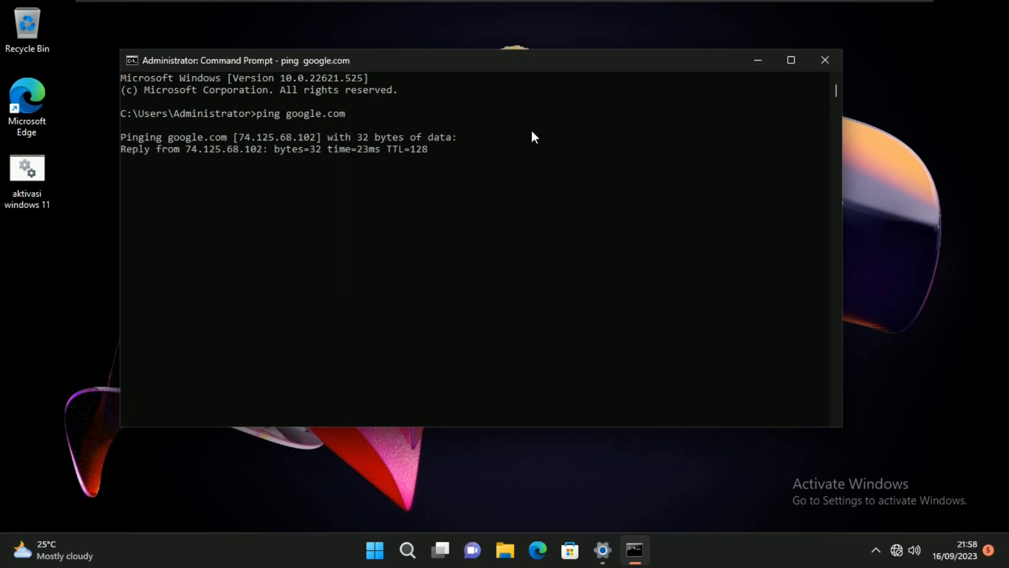